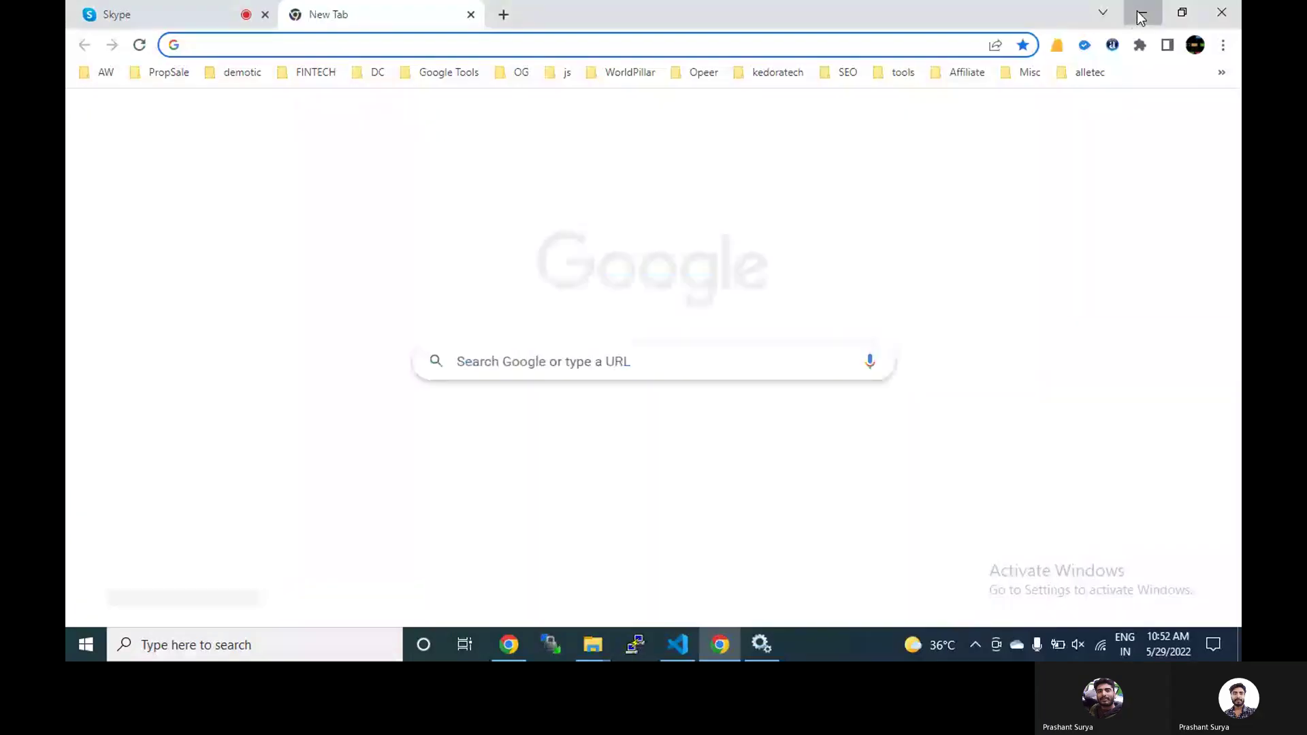
Hide Chrome to reveal the Redis Error 1067 start failure in Services, then dismiss it.
click(1141, 16)
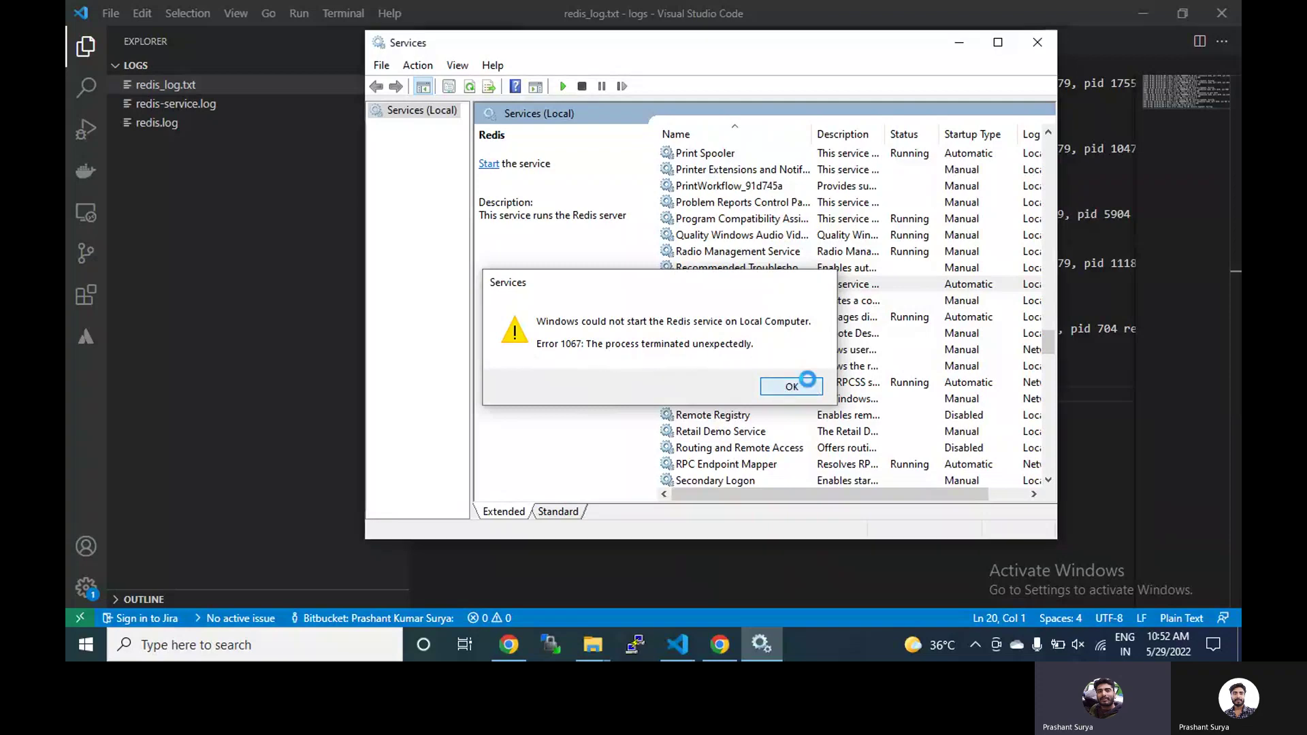
click(797, 385)
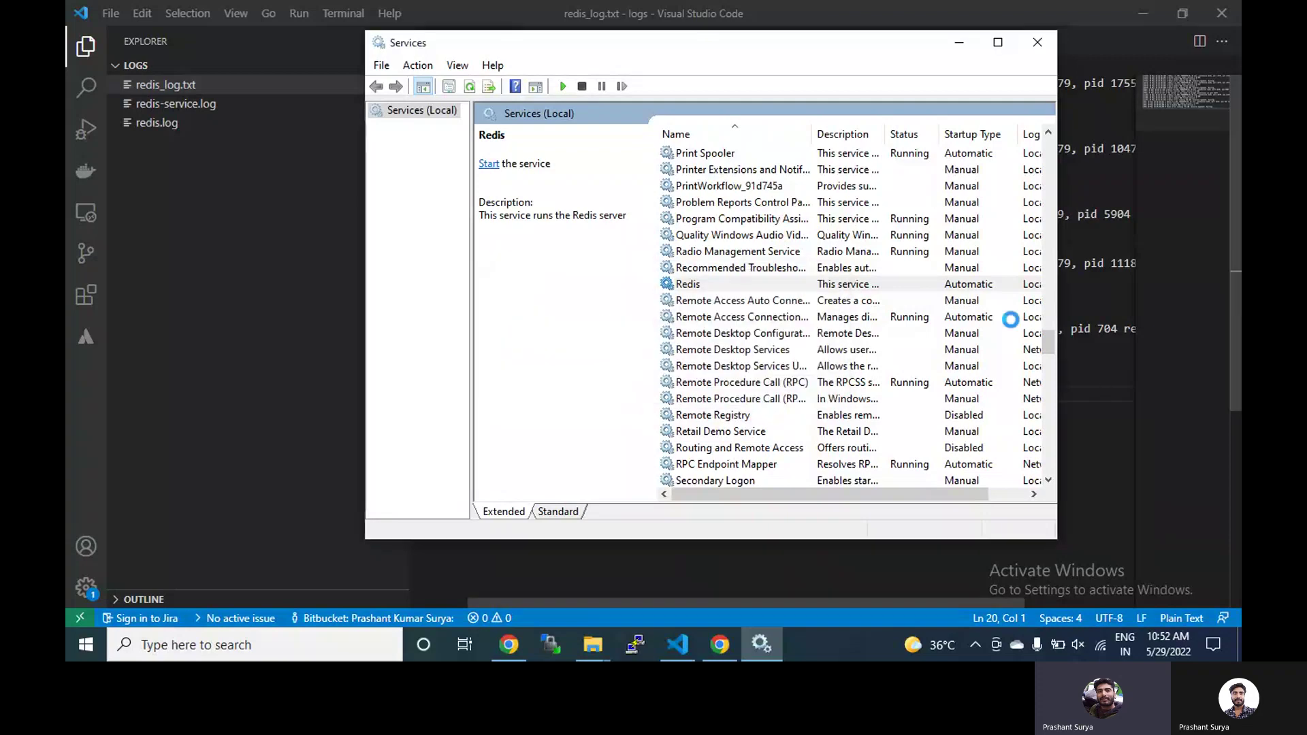
Maximize the Services window and retry starting the Redis service.
click(997, 43)
right_click(398, 249)
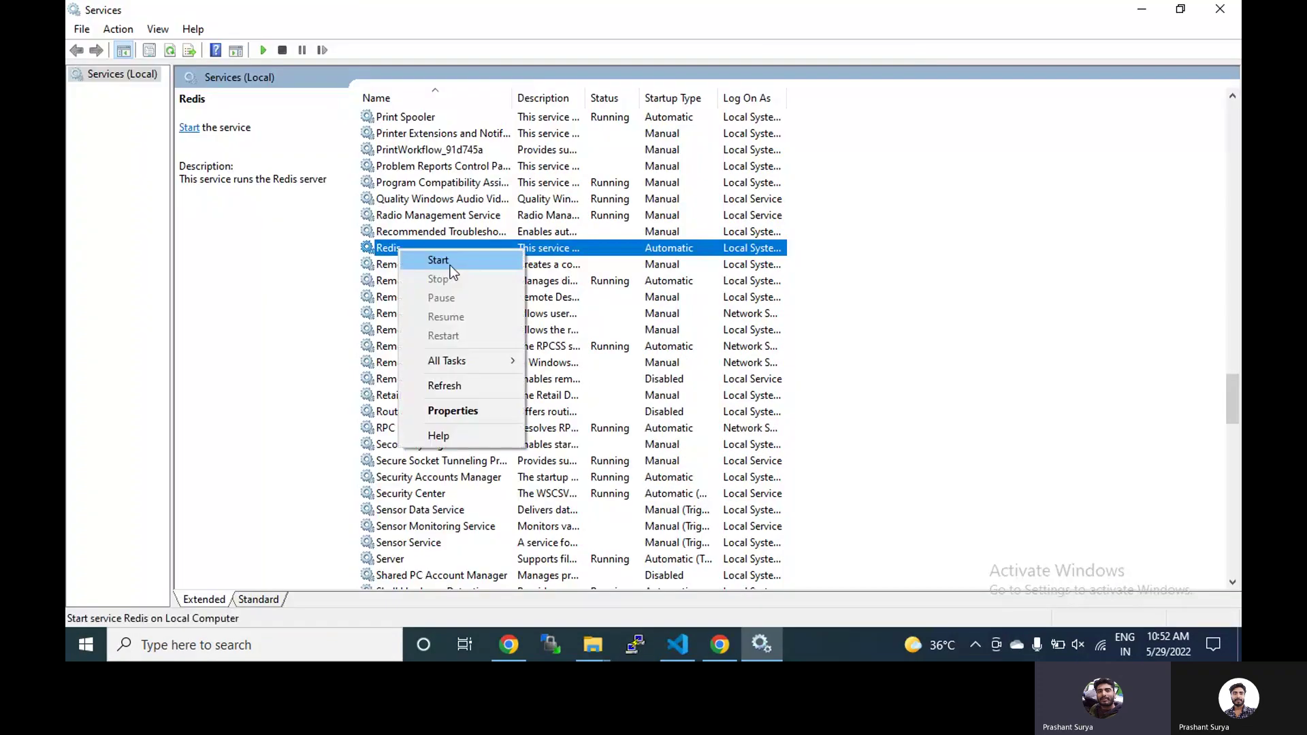
click(462, 268)
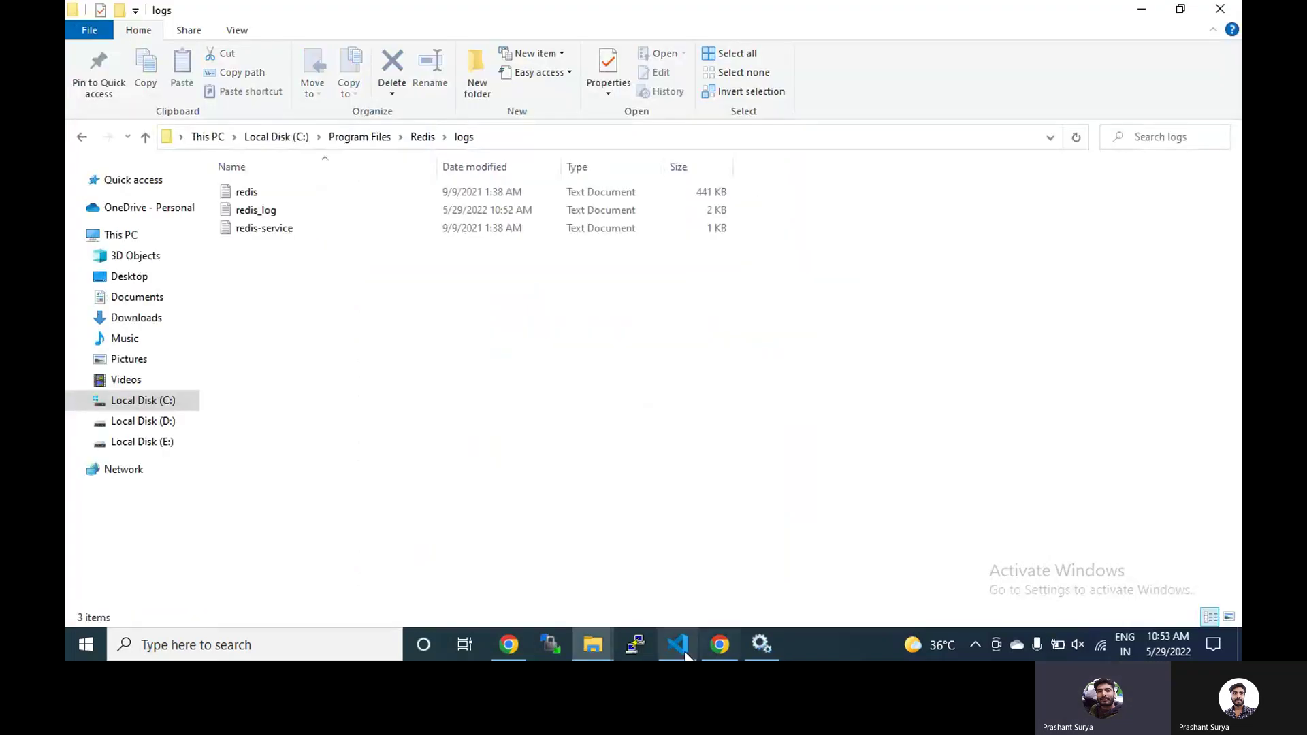
Review the 'Can't handle RDB format version 7' and fatal errors in redis_log.txt, then narrow the sidebar.
click(686, 655)
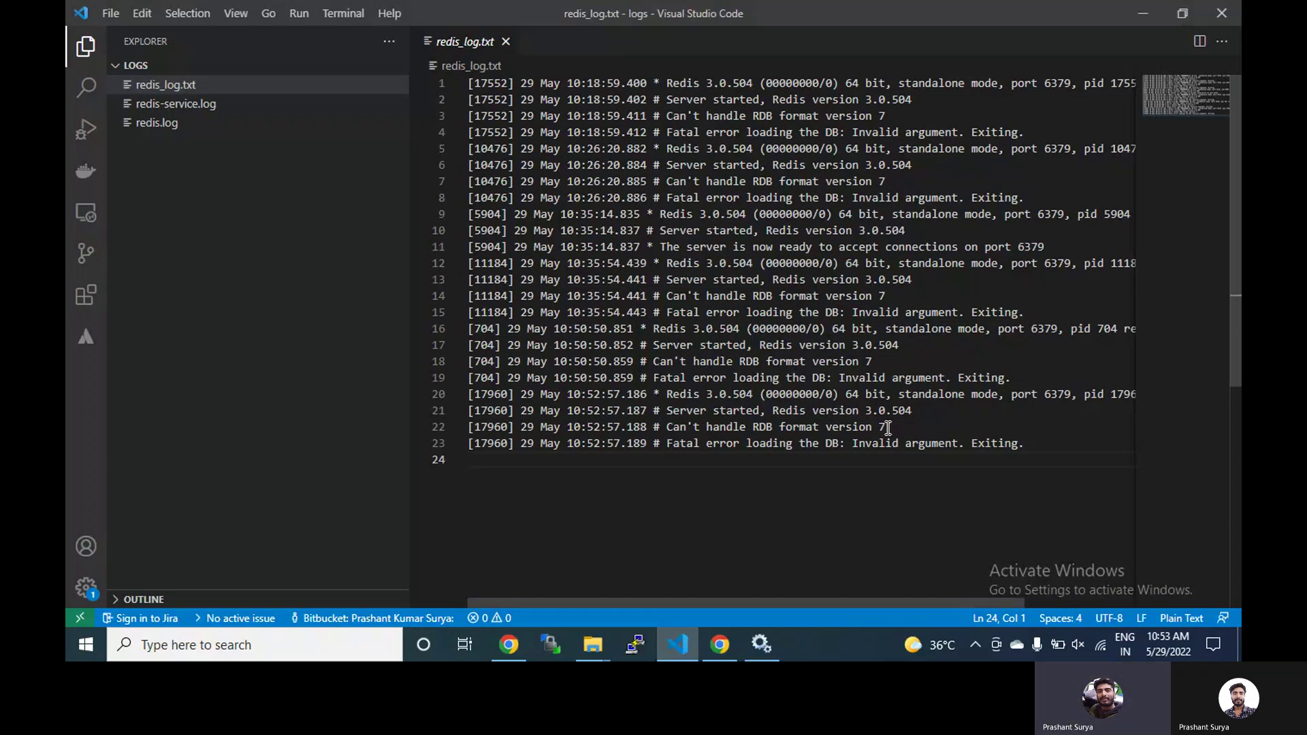
drag(887, 427, 674, 427)
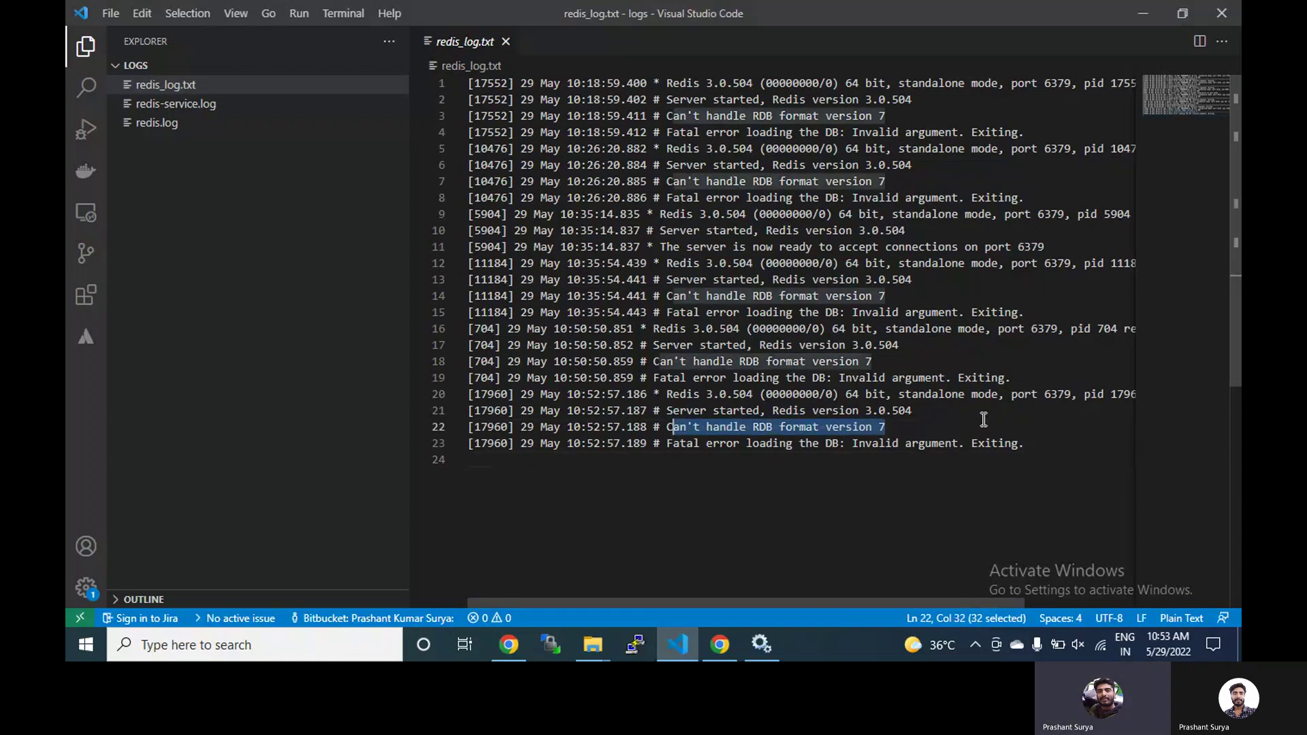
drag(673, 443, 1035, 441)
click(1055, 443)
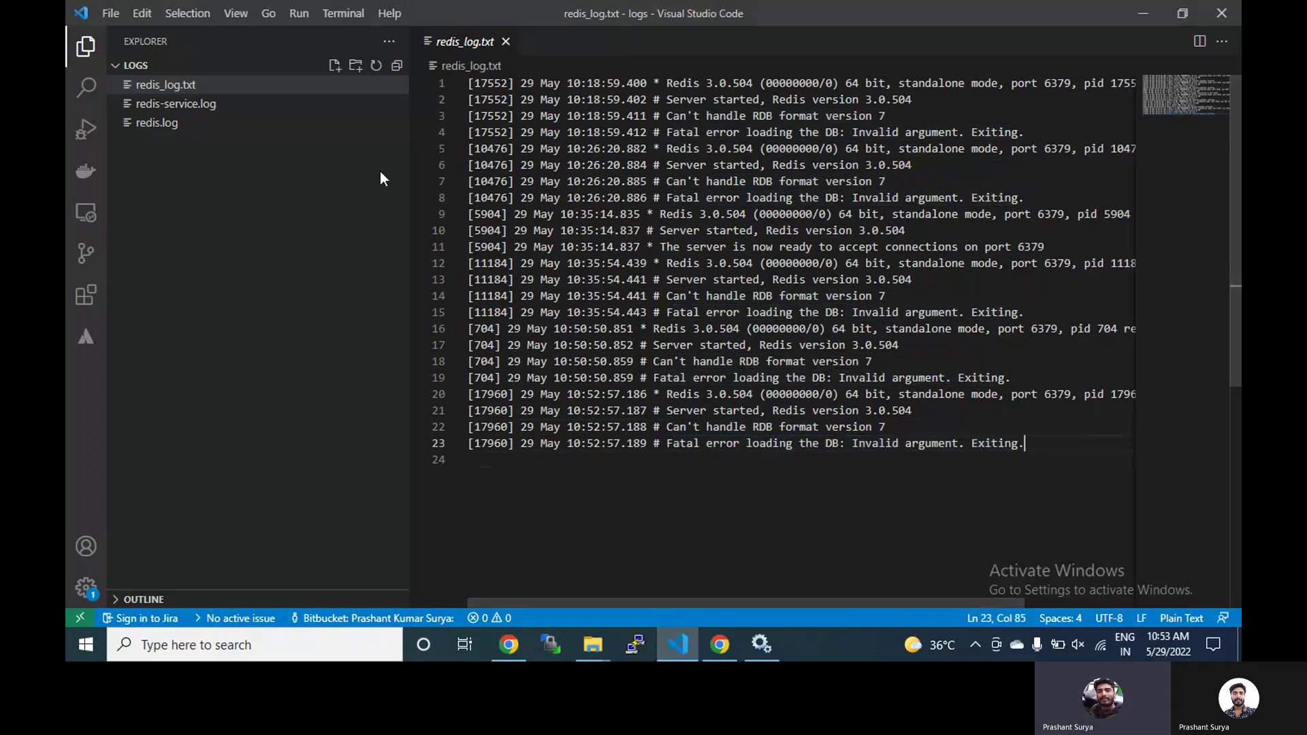
drag(407, 158, 253, 158)
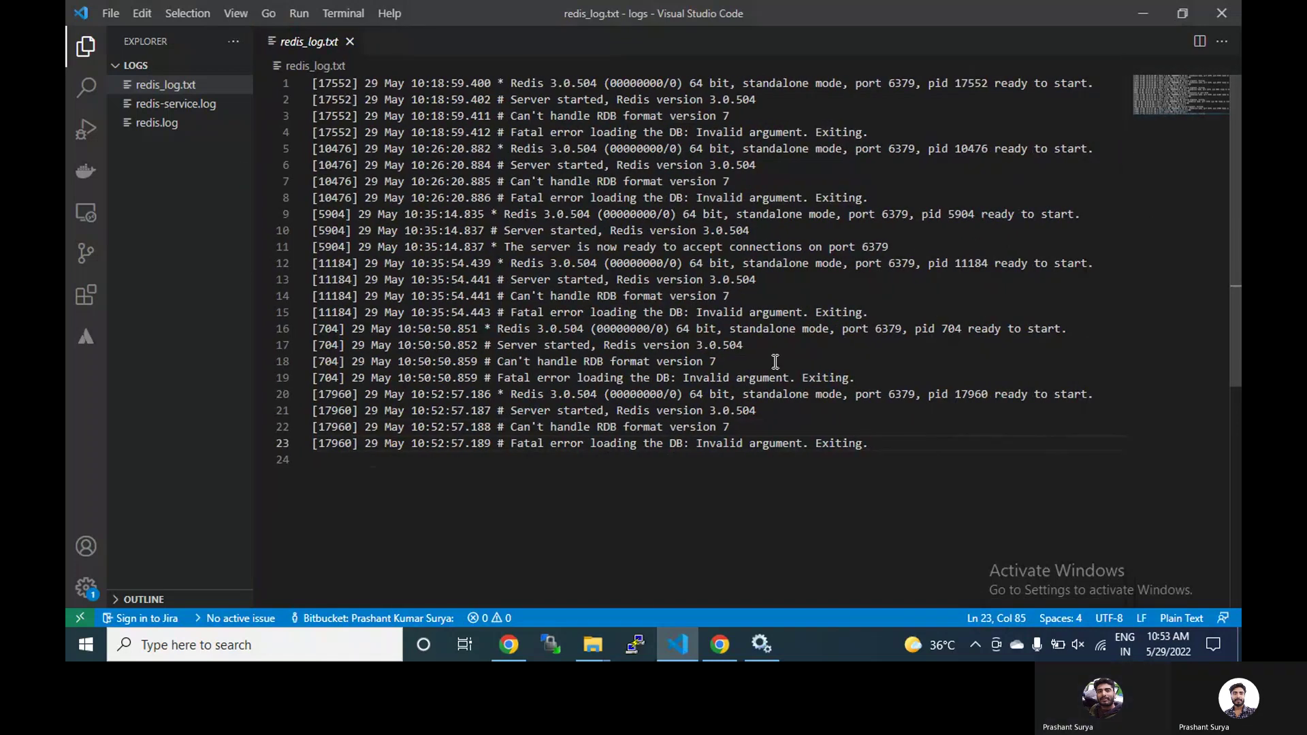
Insert blank lines after lines 19 and 15 of the Redis log.
click(897, 377)
key(Return)
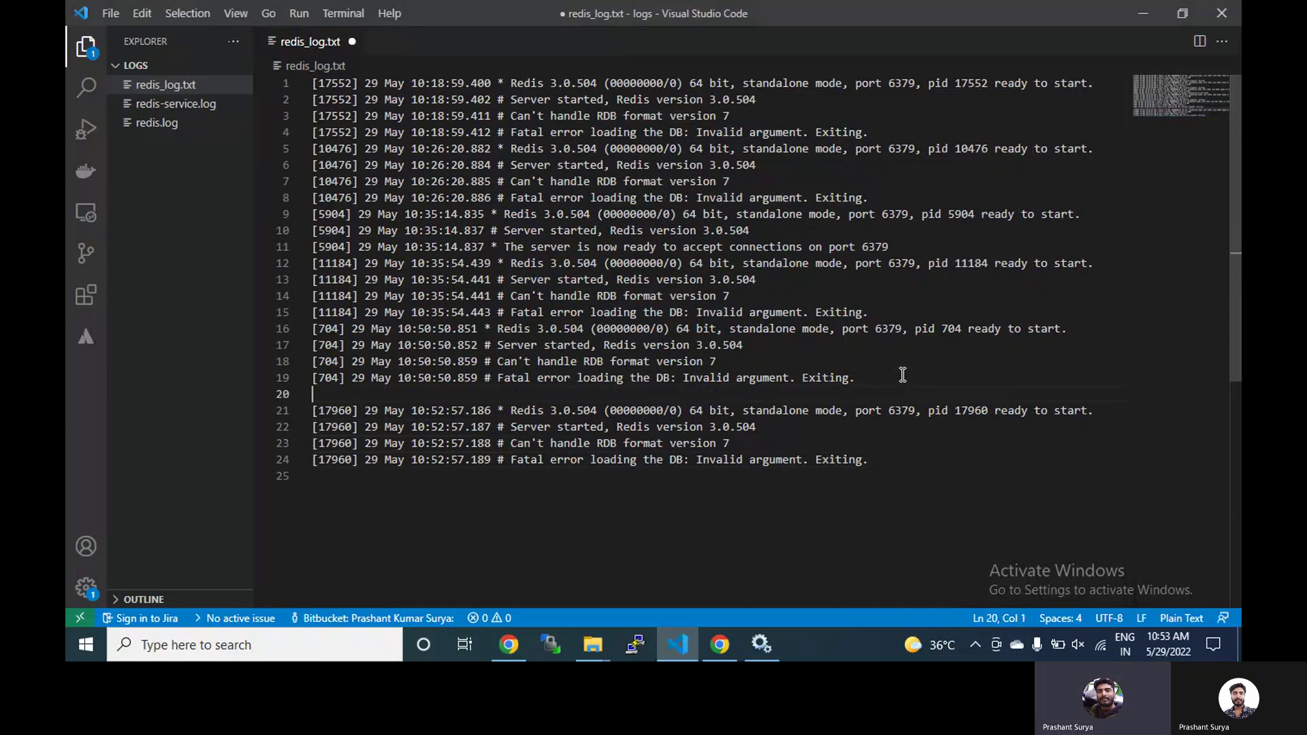
click(897, 312)
key(Return)
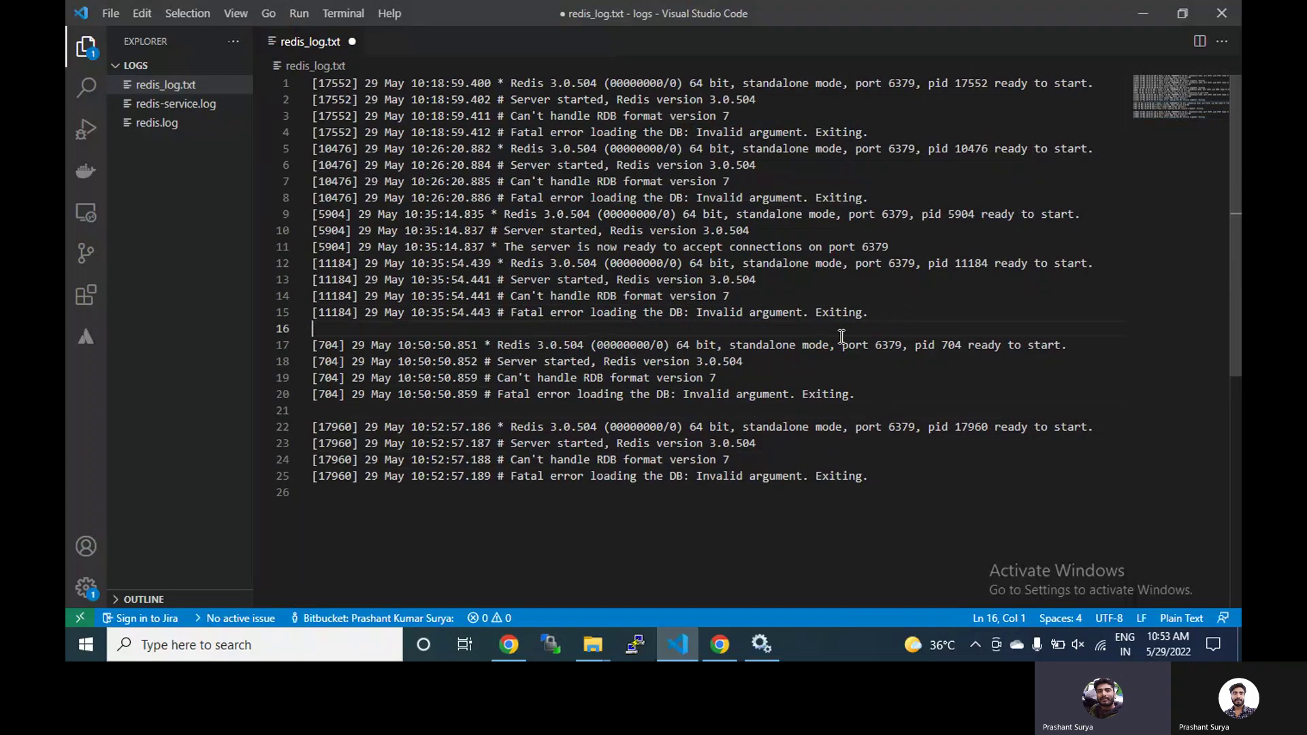
Highlight the latest run's startup, RDB format version and fatal error lines.
drag(506, 427, 1093, 427)
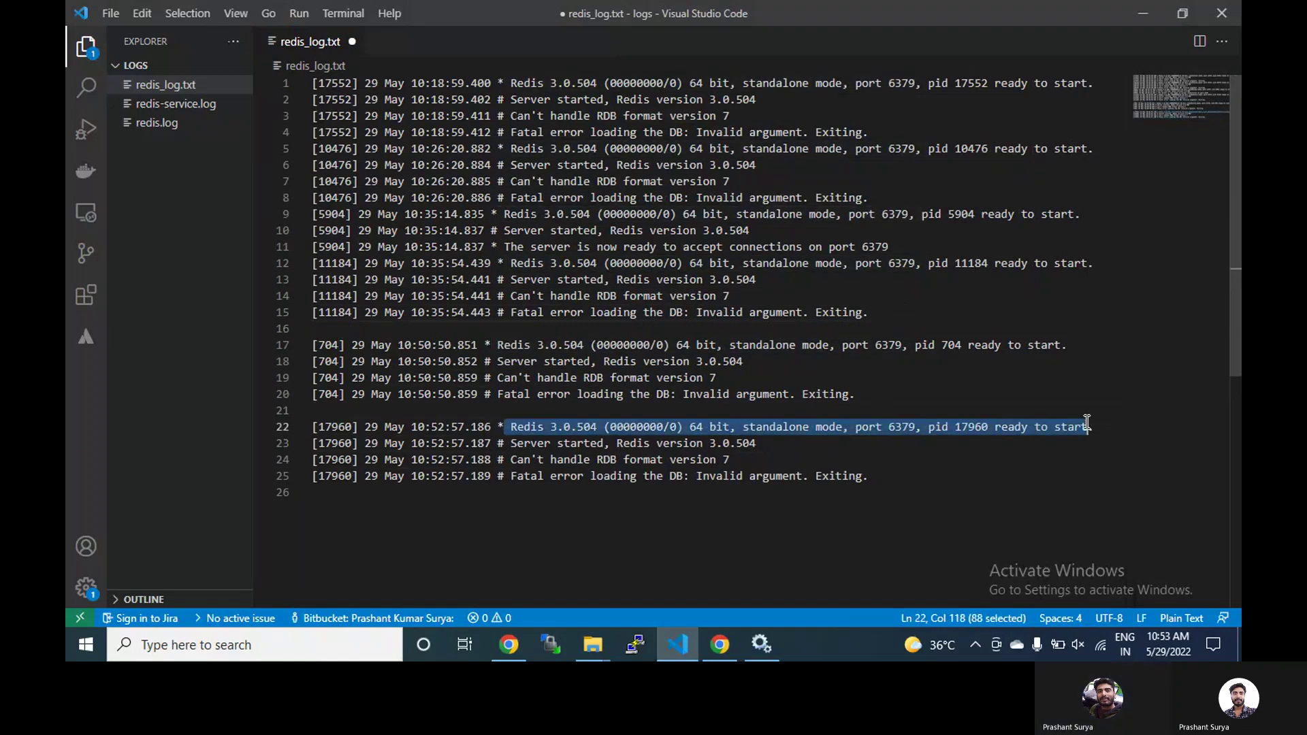
mouse_move(515, 443)
mouse_down()
mouse_move(755, 444)
mouse_move(730, 459)
mouse_up()
drag(502, 476, 933, 474)
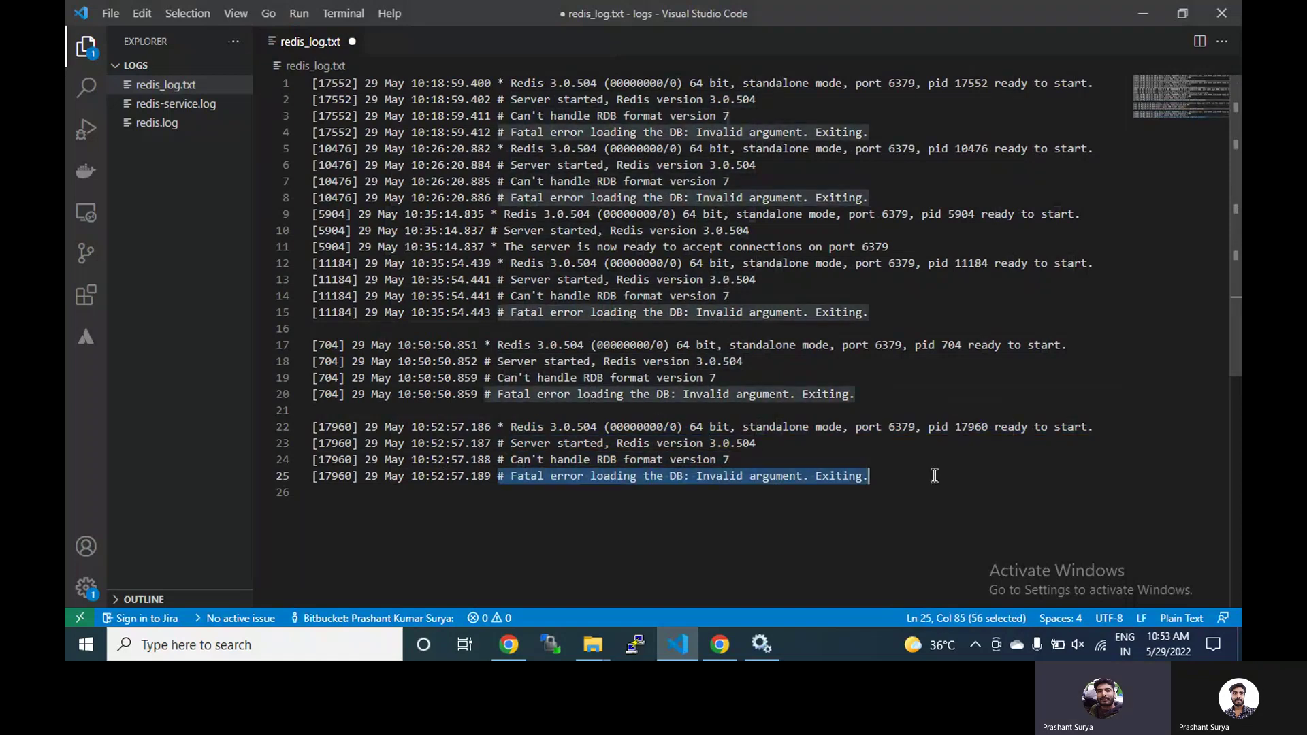
click(946, 469)
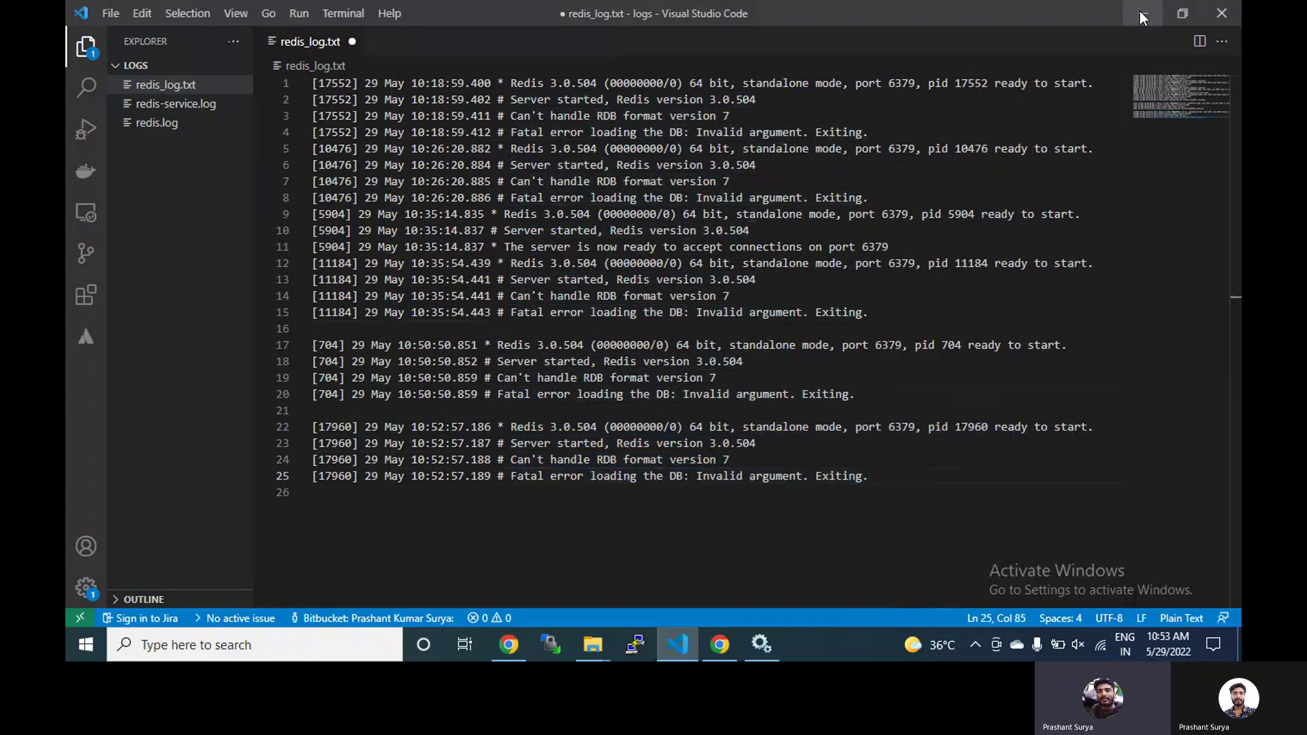
Take the 75-byte dump.rdb from C:\Program Files\Redis onto the clipboard.
click(1139, 11)
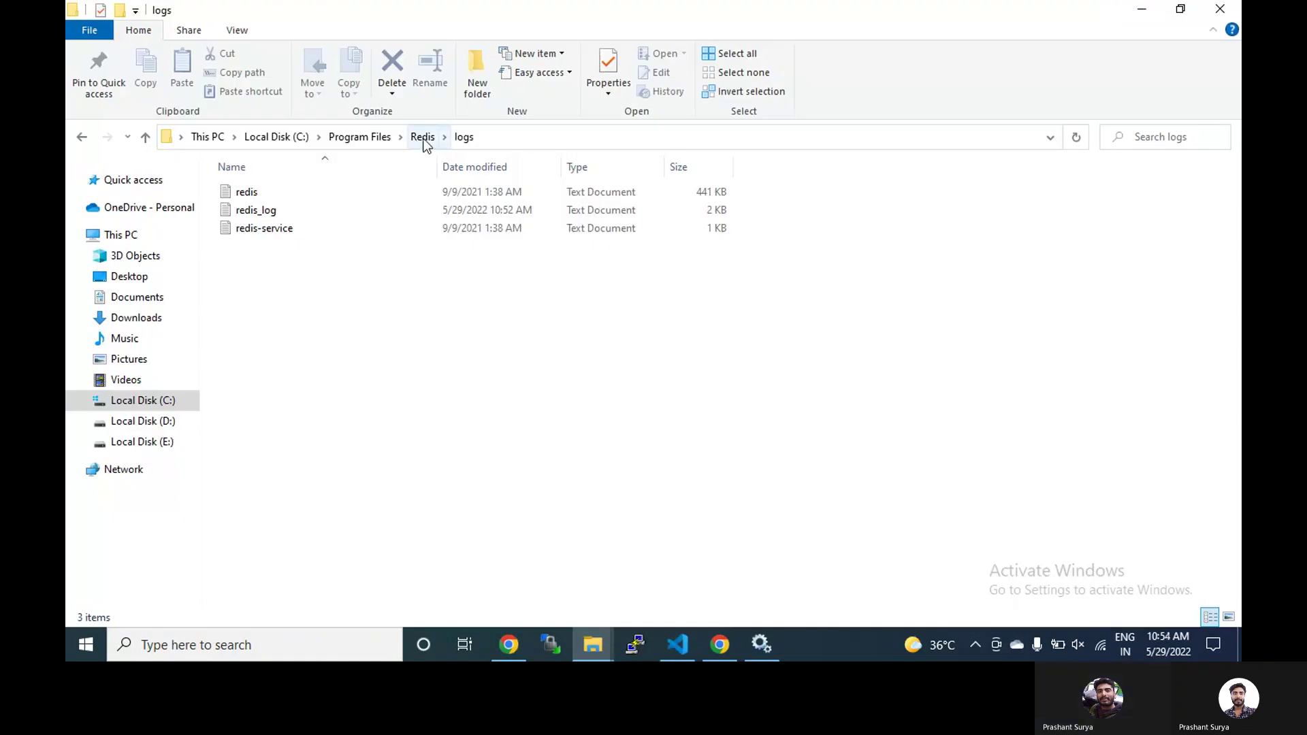
click(420, 138)
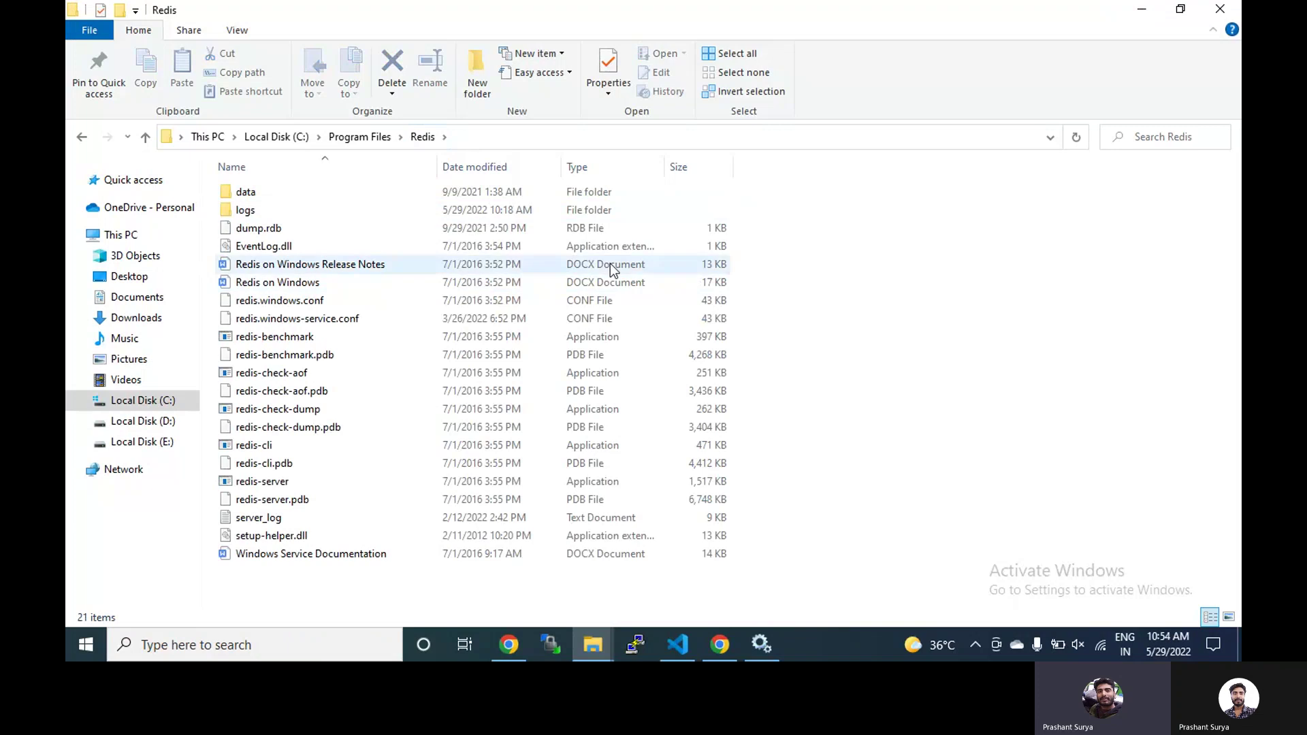
click(574, 232)
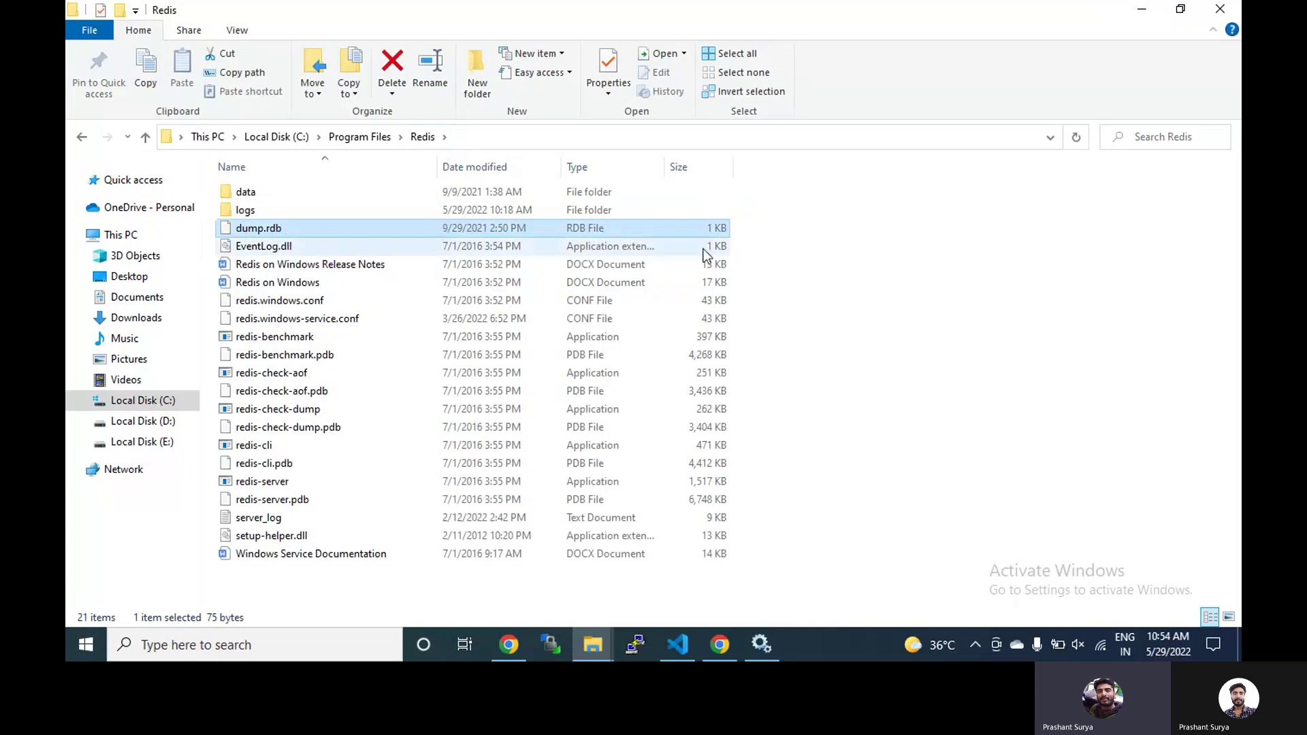
double_click(292, 232)
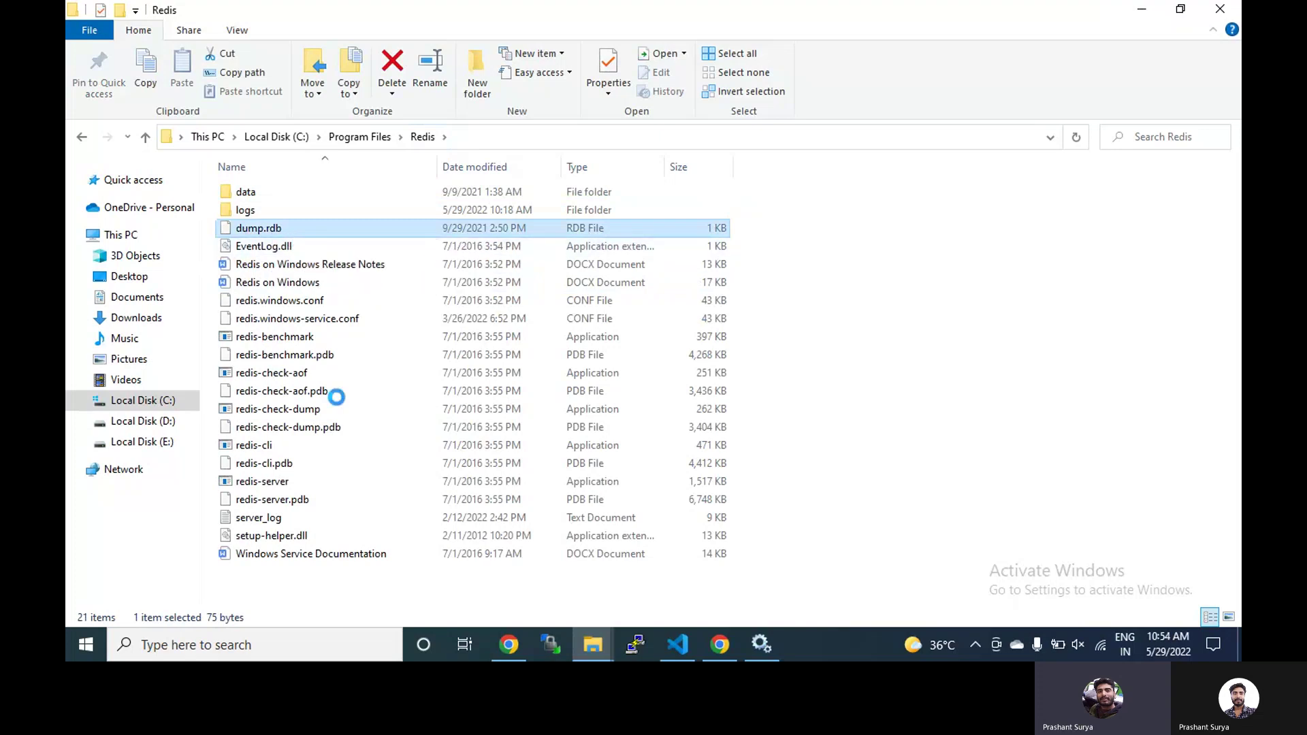
click(331, 470)
Paste dump.rdb onto the Desktop, granting access, then return to the Redis folder window.
click(1142, 10)
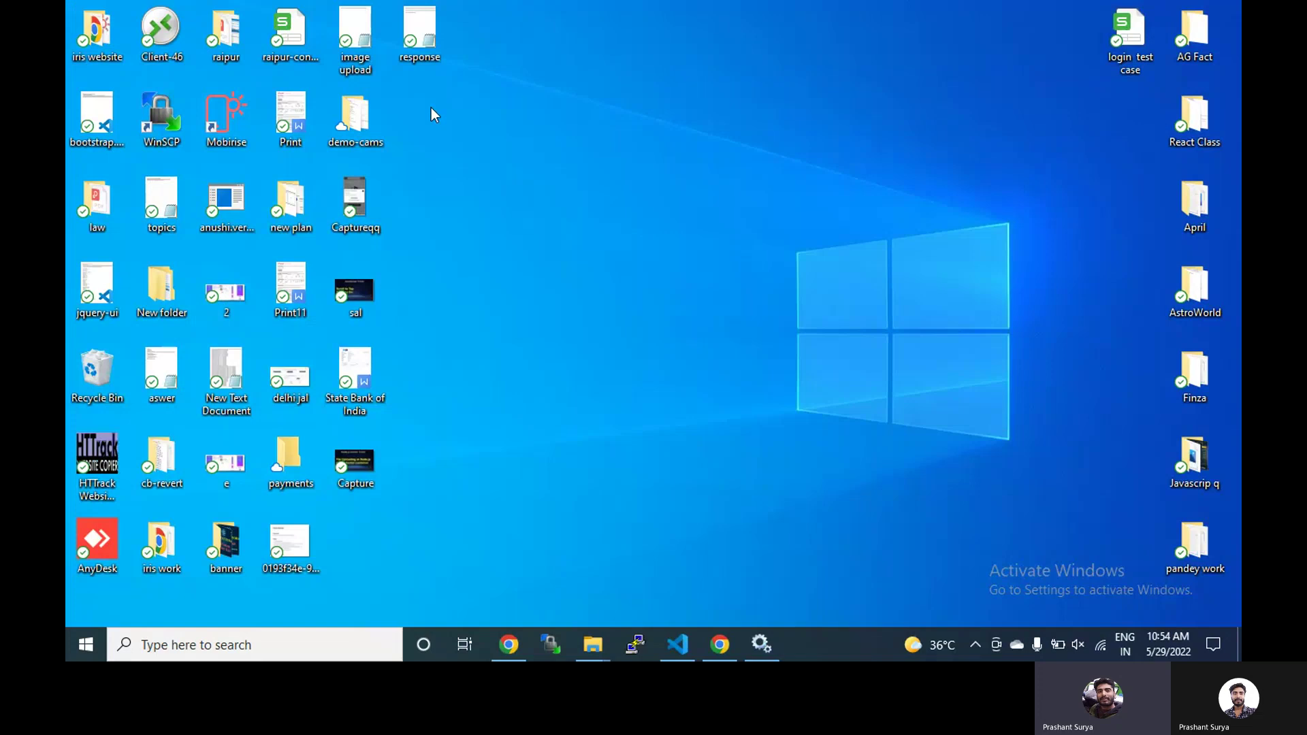
key(ctrl+v)
click(612, 213)
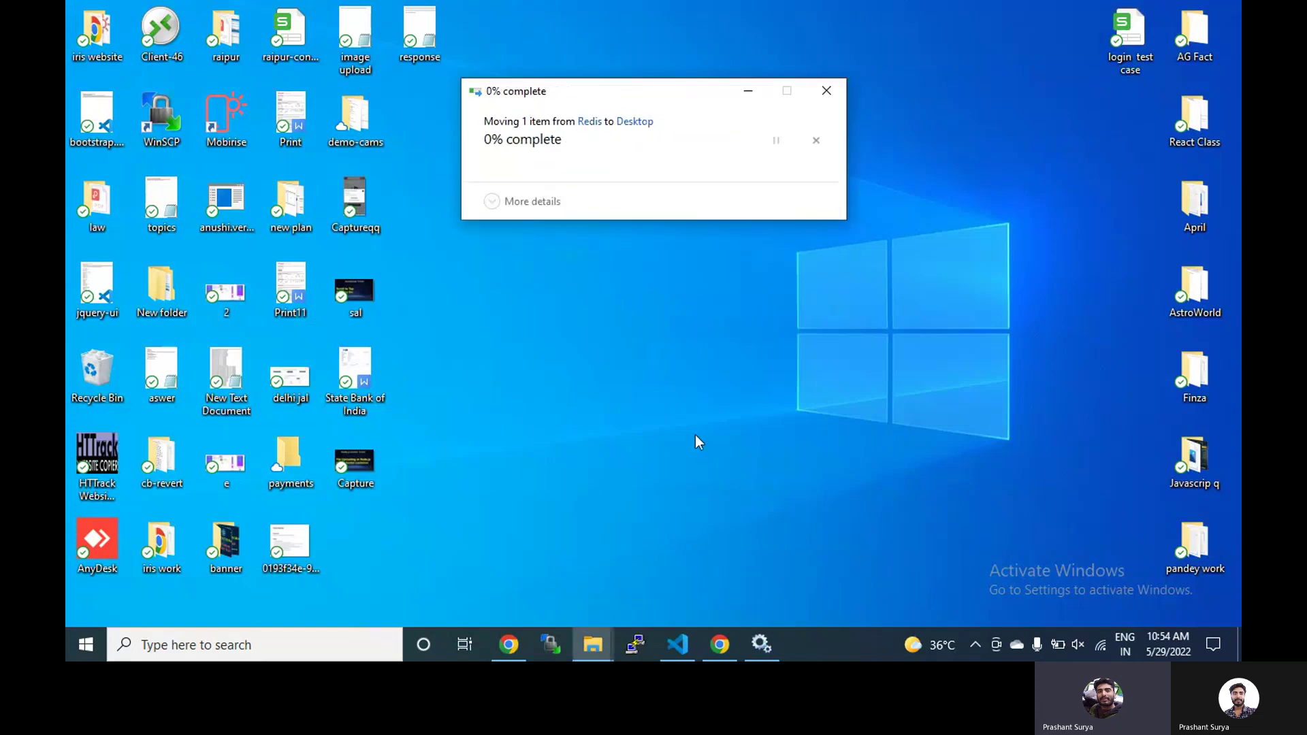
click(762, 644)
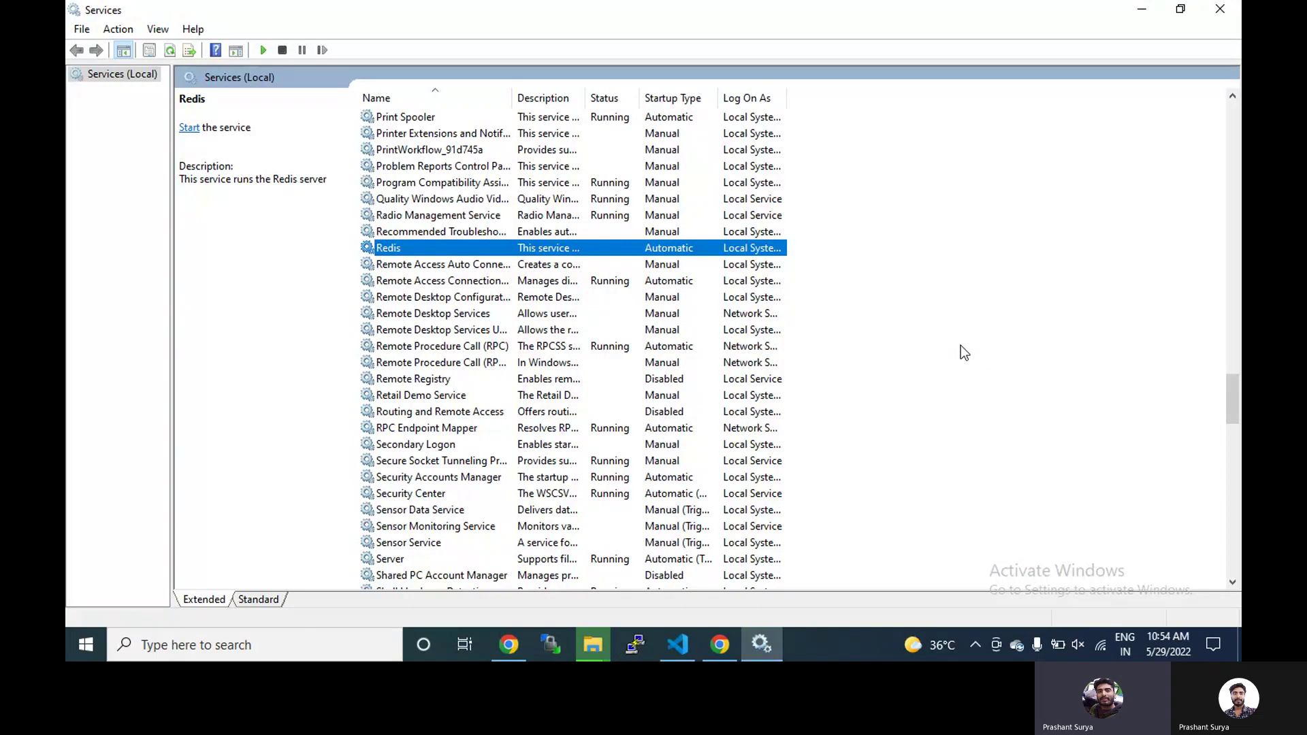
click(593, 644)
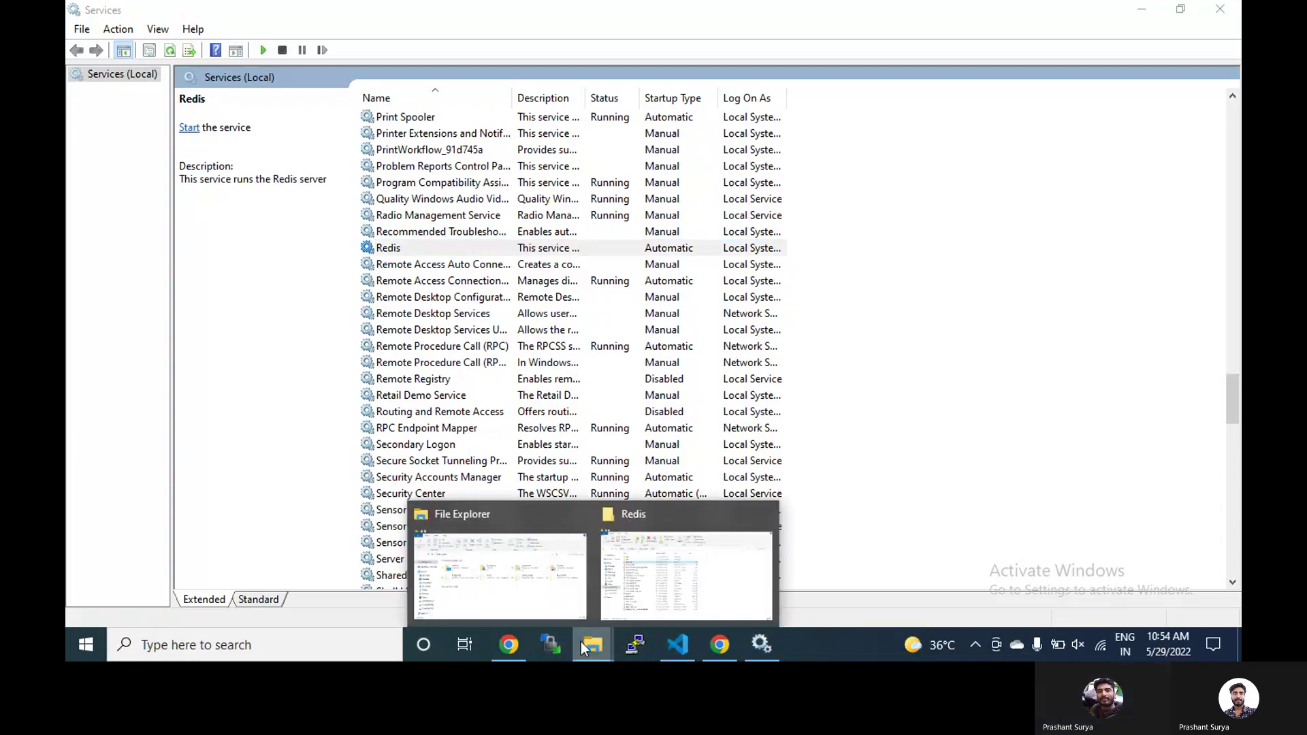
click(716, 610)
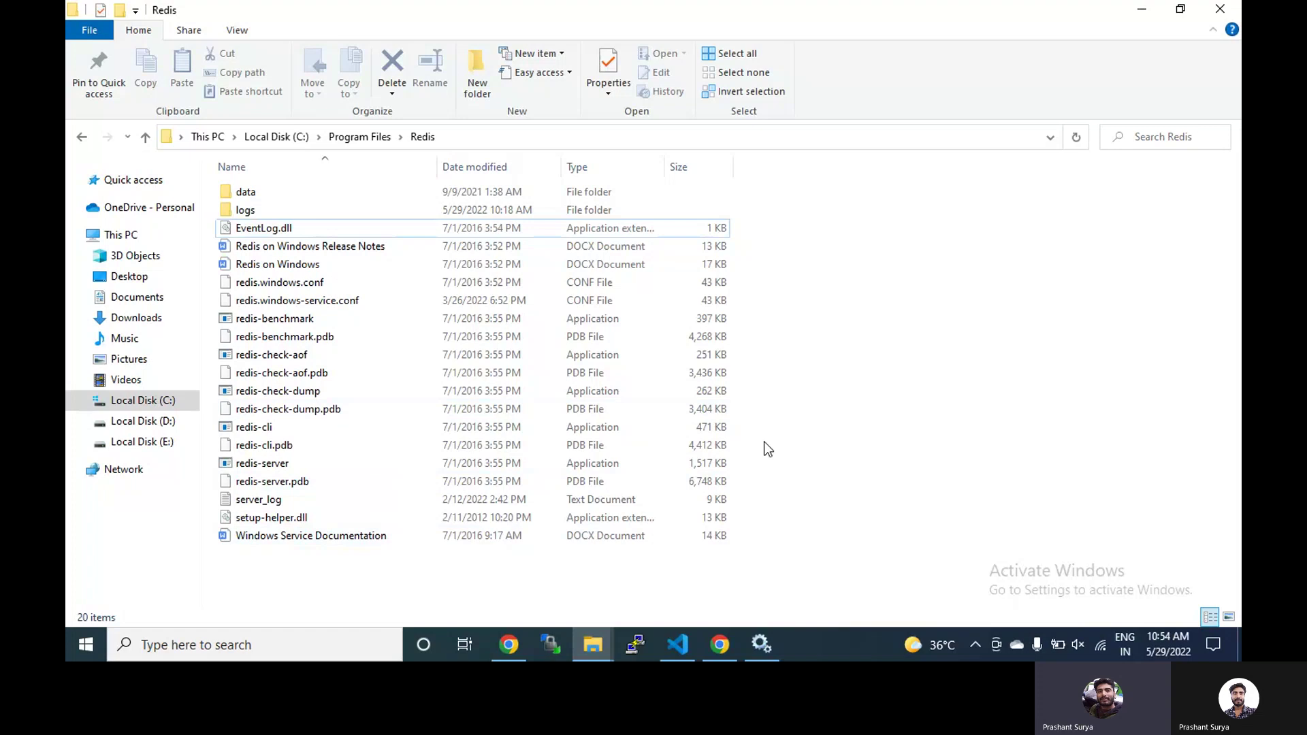
Start the Redis service from its context menu in Services.
click(762, 644)
right_click(395, 245)
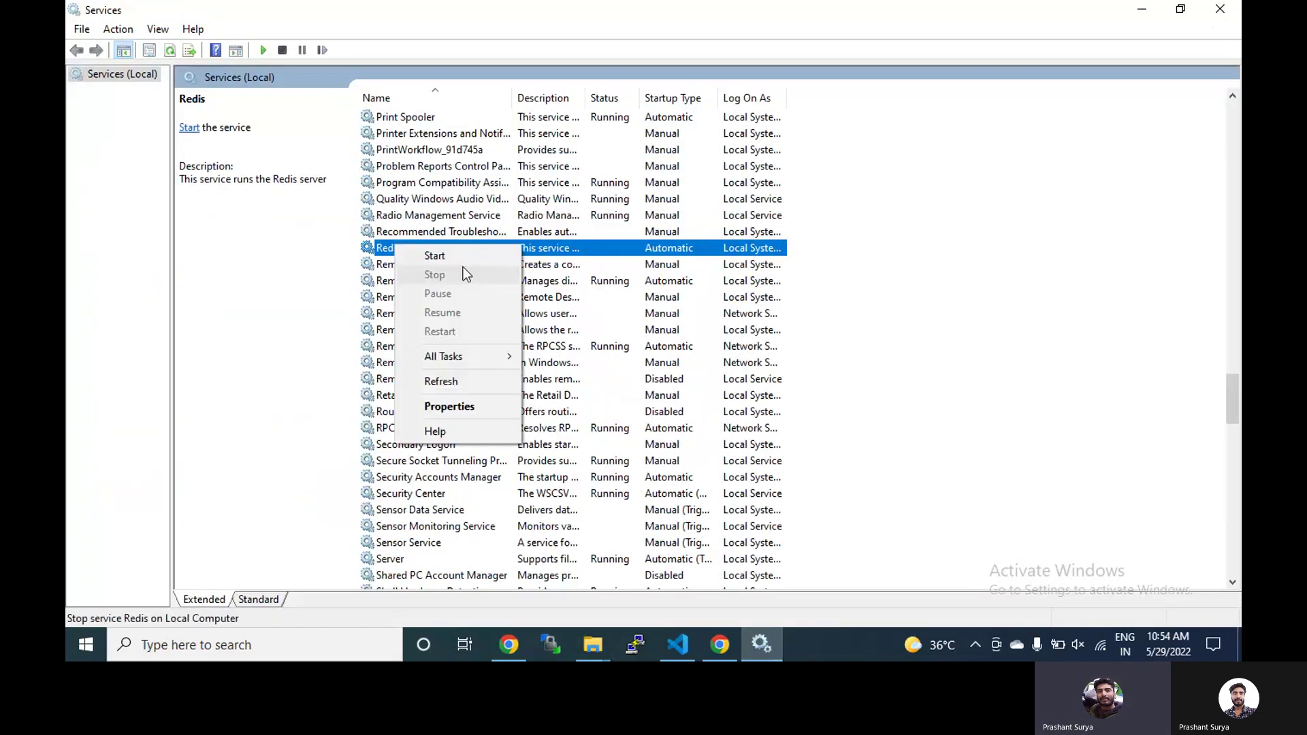
click(441, 380)
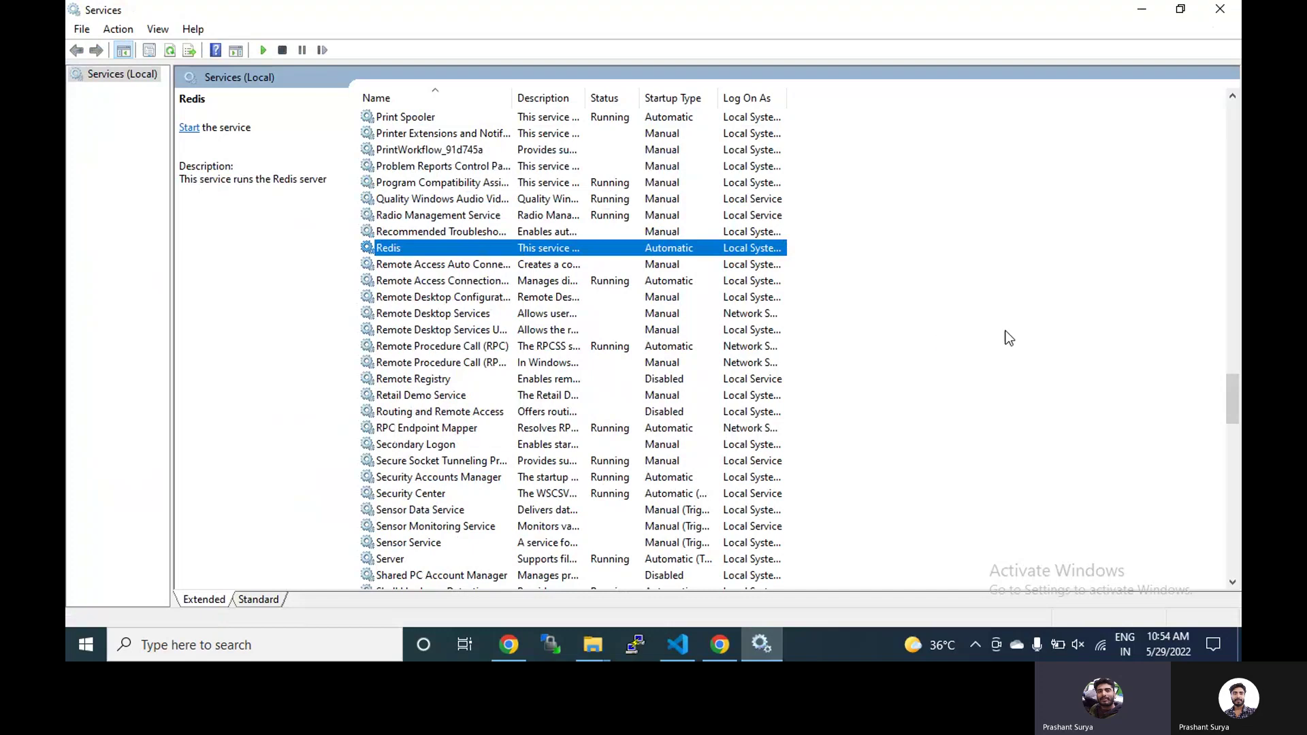
right_click(407, 250)
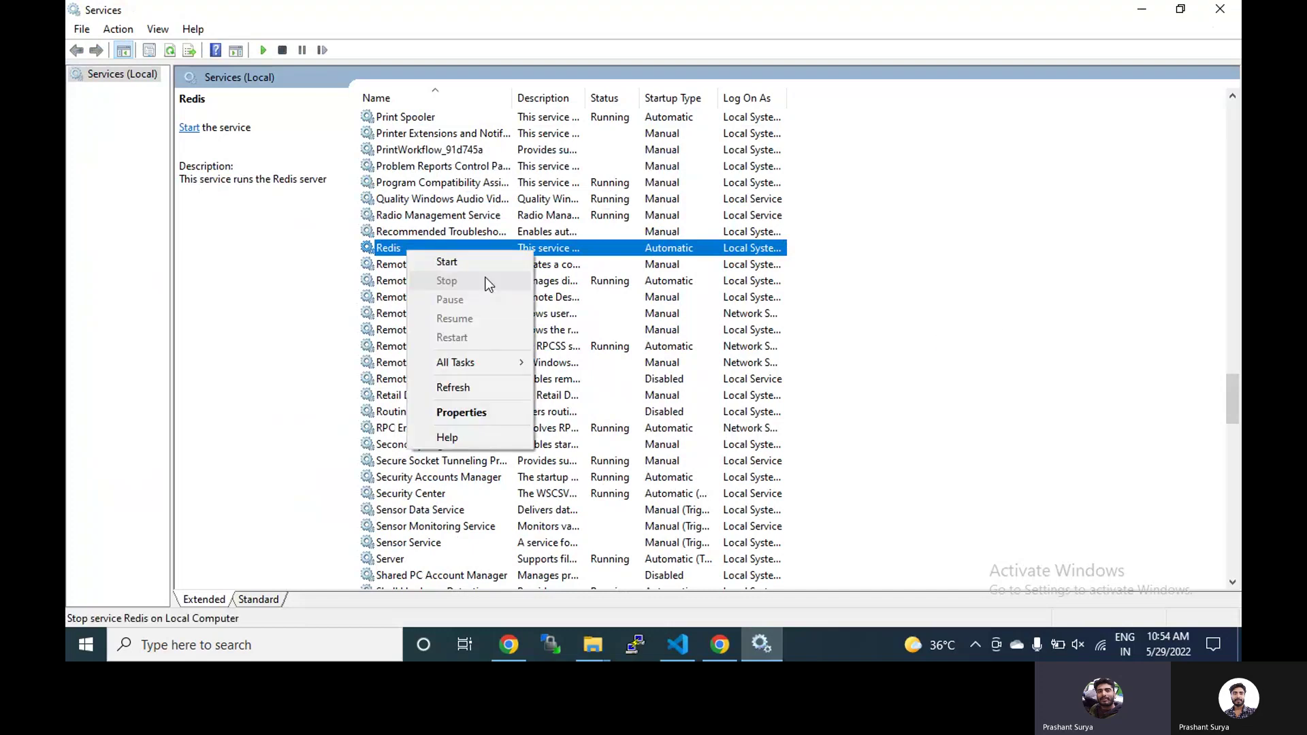
click(452, 264)
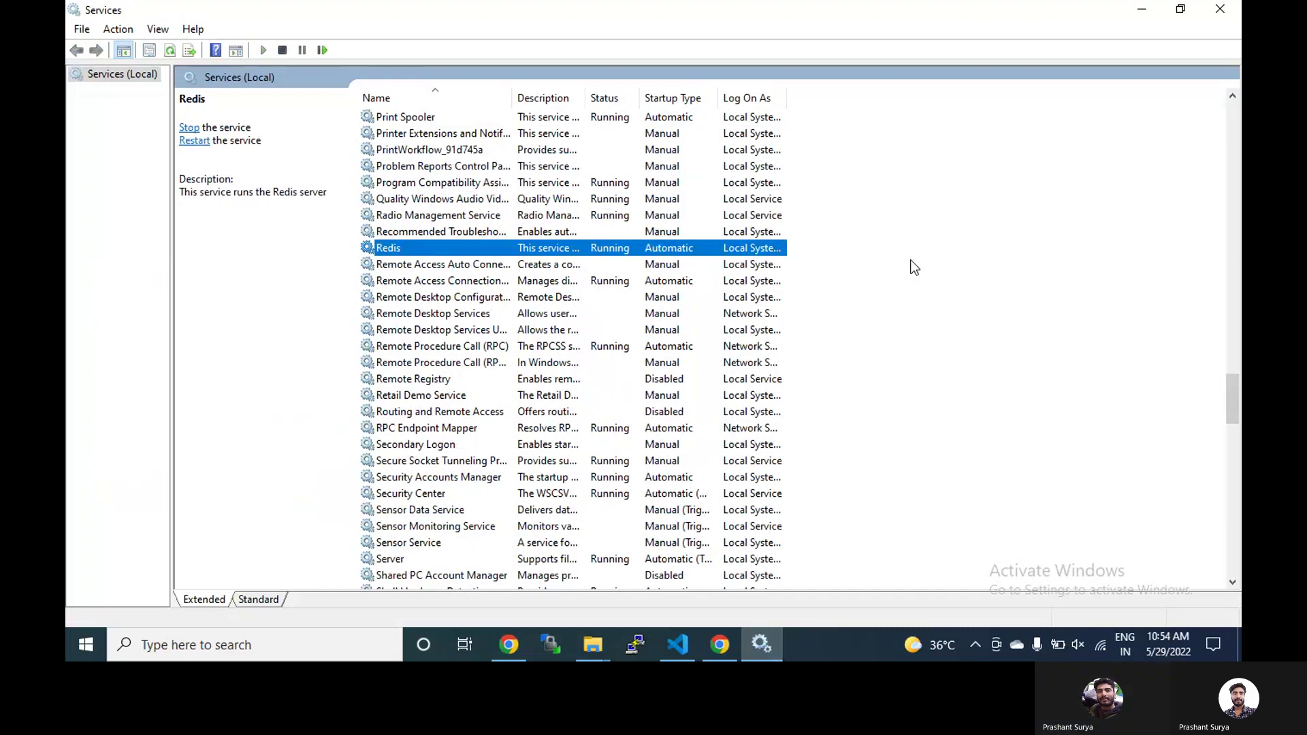
Widen the Log On As and Description columns, then bring back the Redis log.
double_click(787, 97)
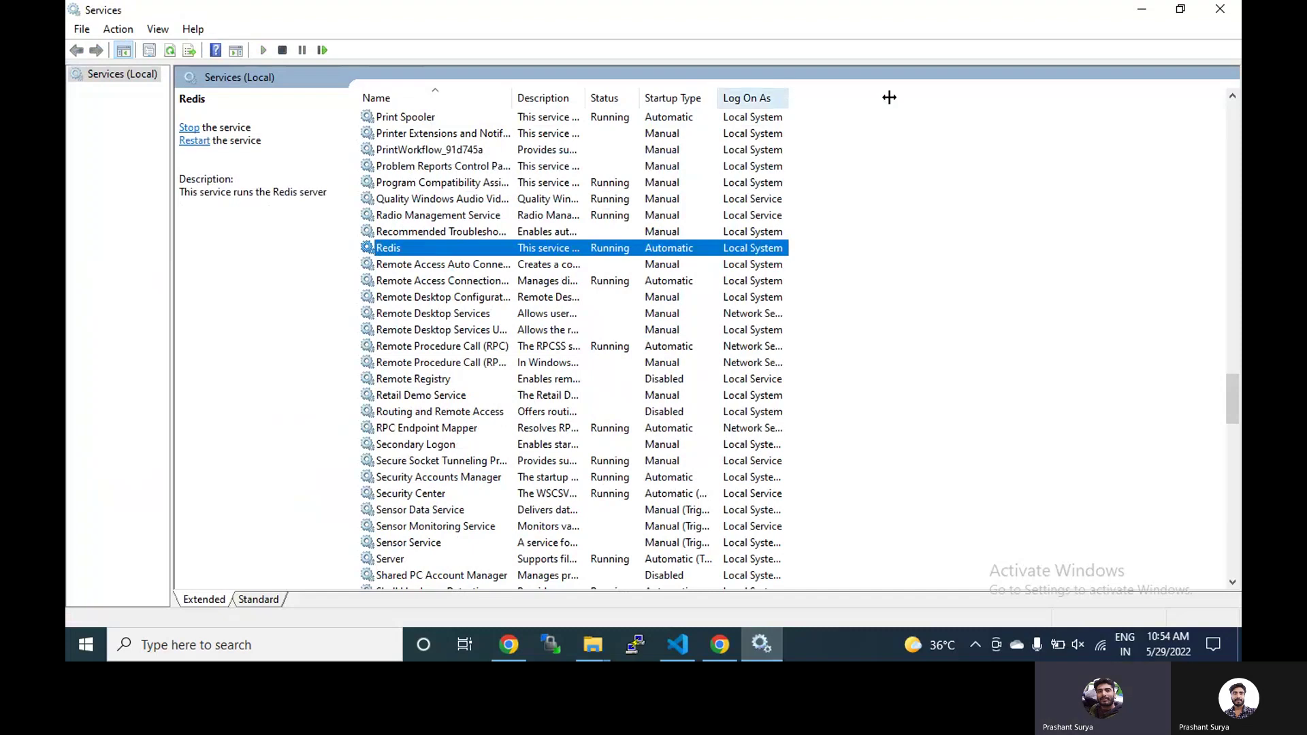
drag(788, 98, 889, 98)
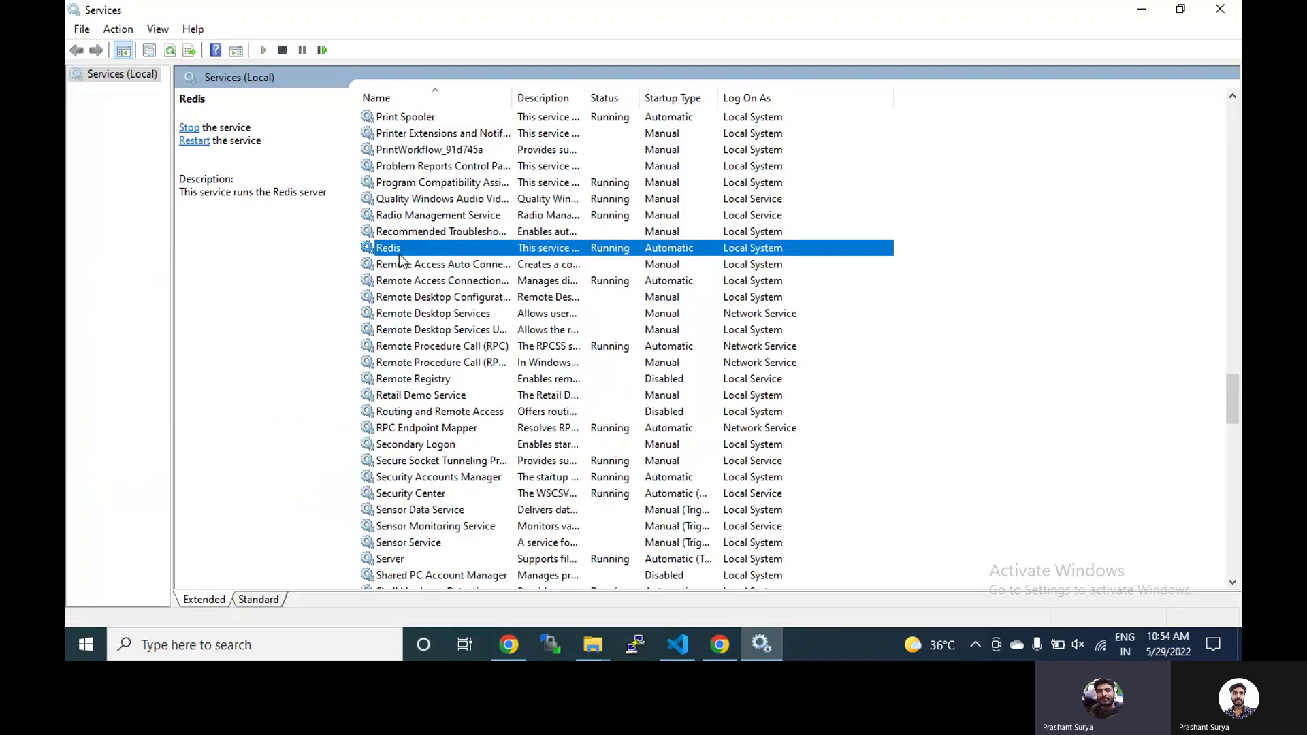
drag(584, 92, 755, 98)
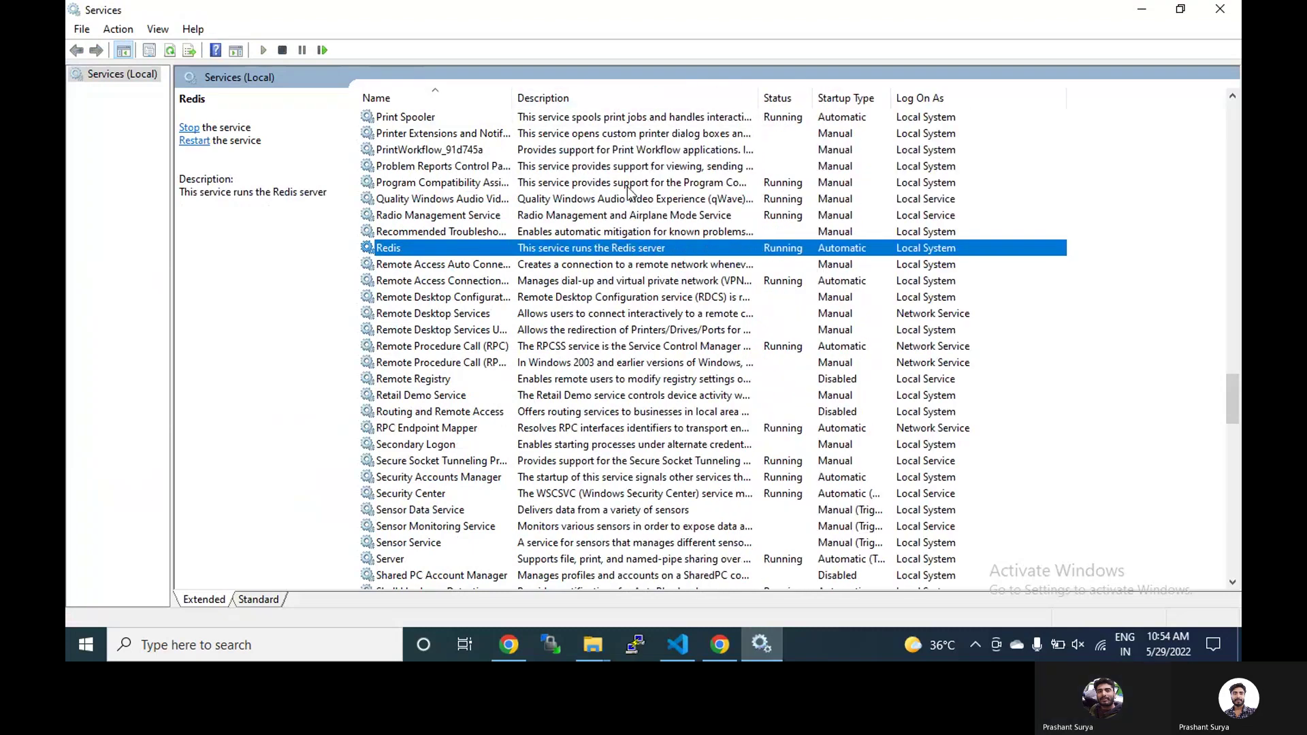
click(687, 642)
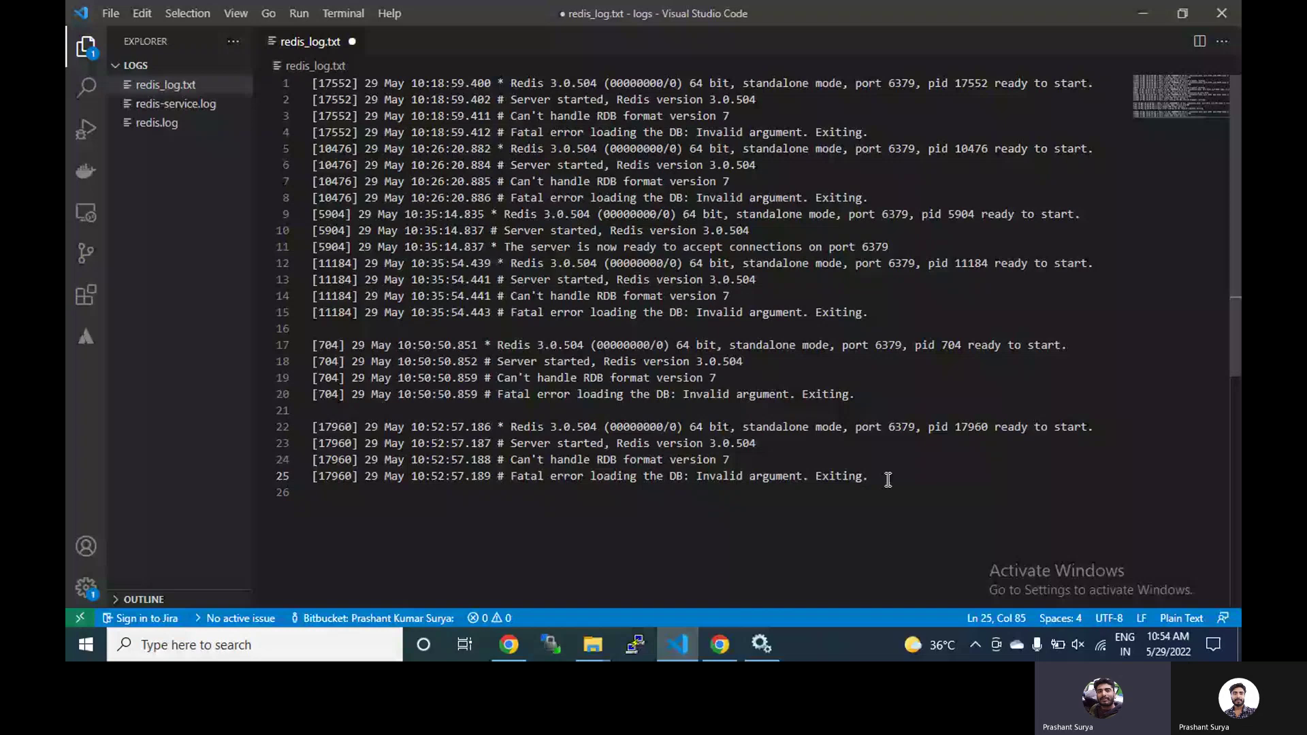
Minimize VS Code and Services, select dump.rdb on the Desktop, and restore the Services list.
click(1141, 13)
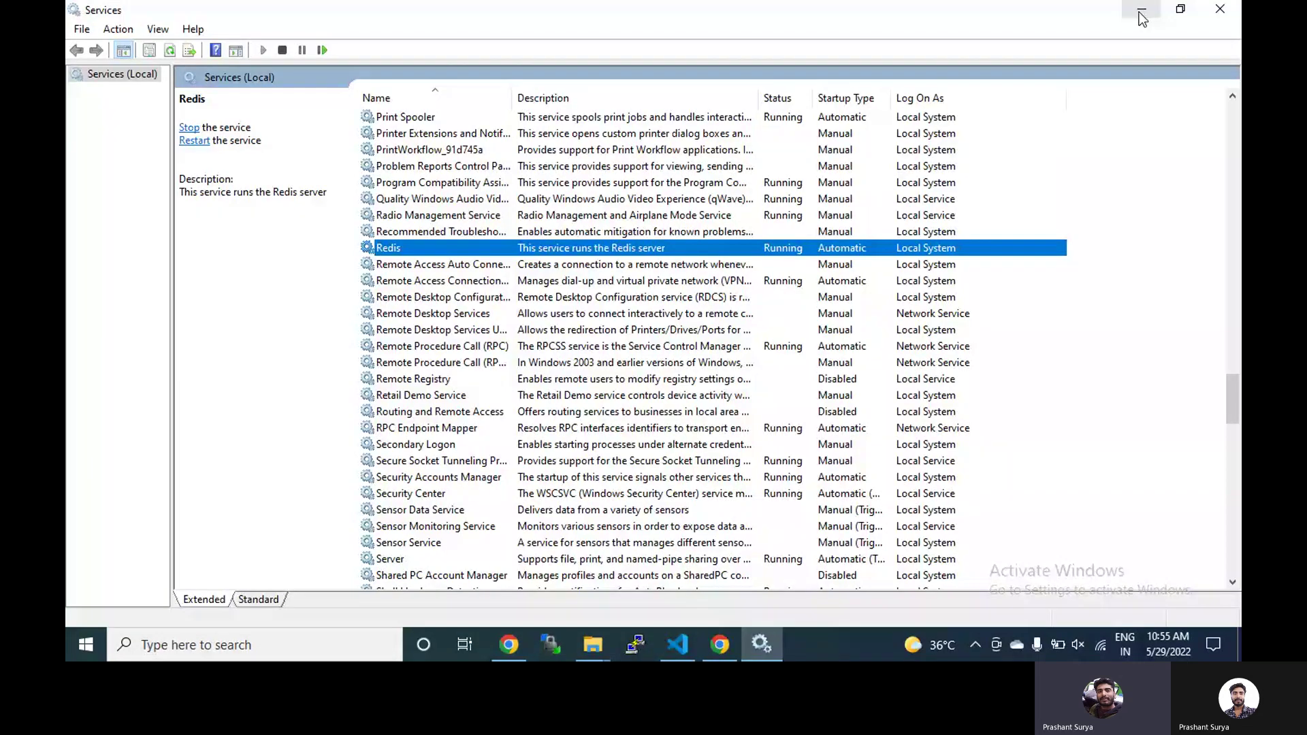
click(1142, 13)
click(354, 544)
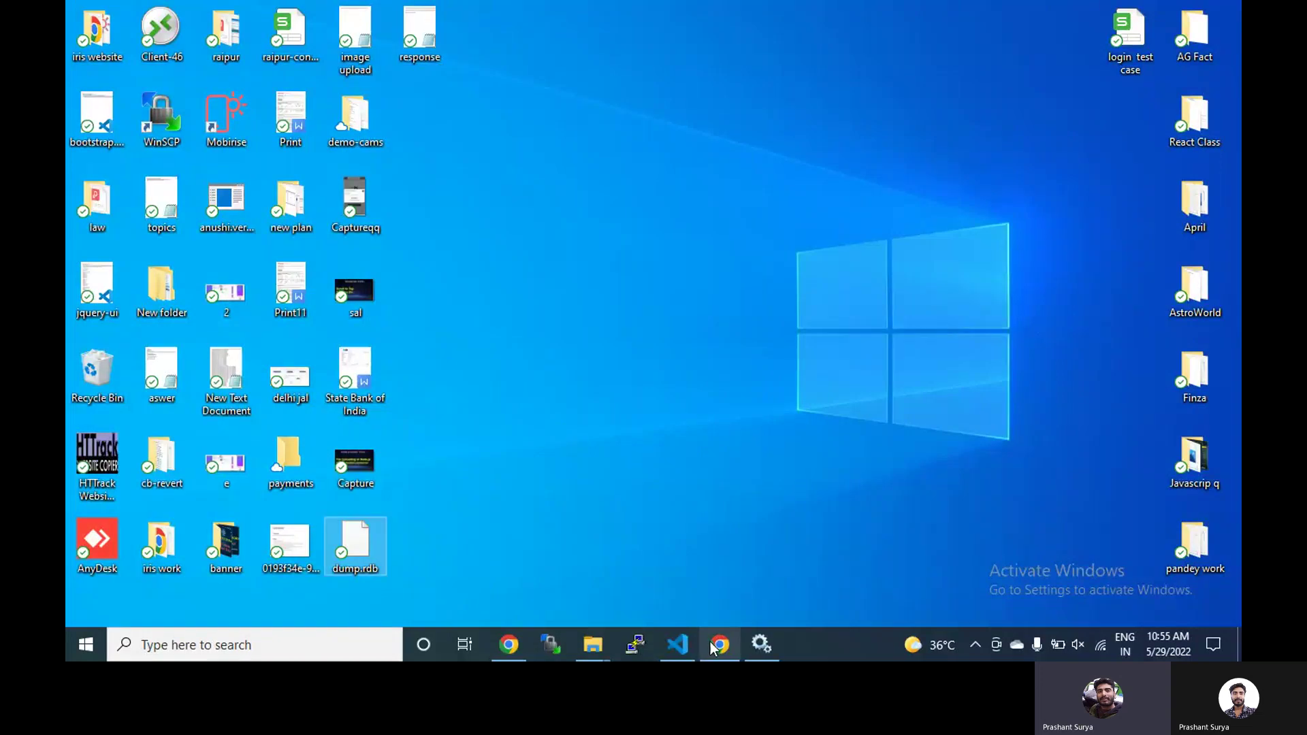
click(754, 651)
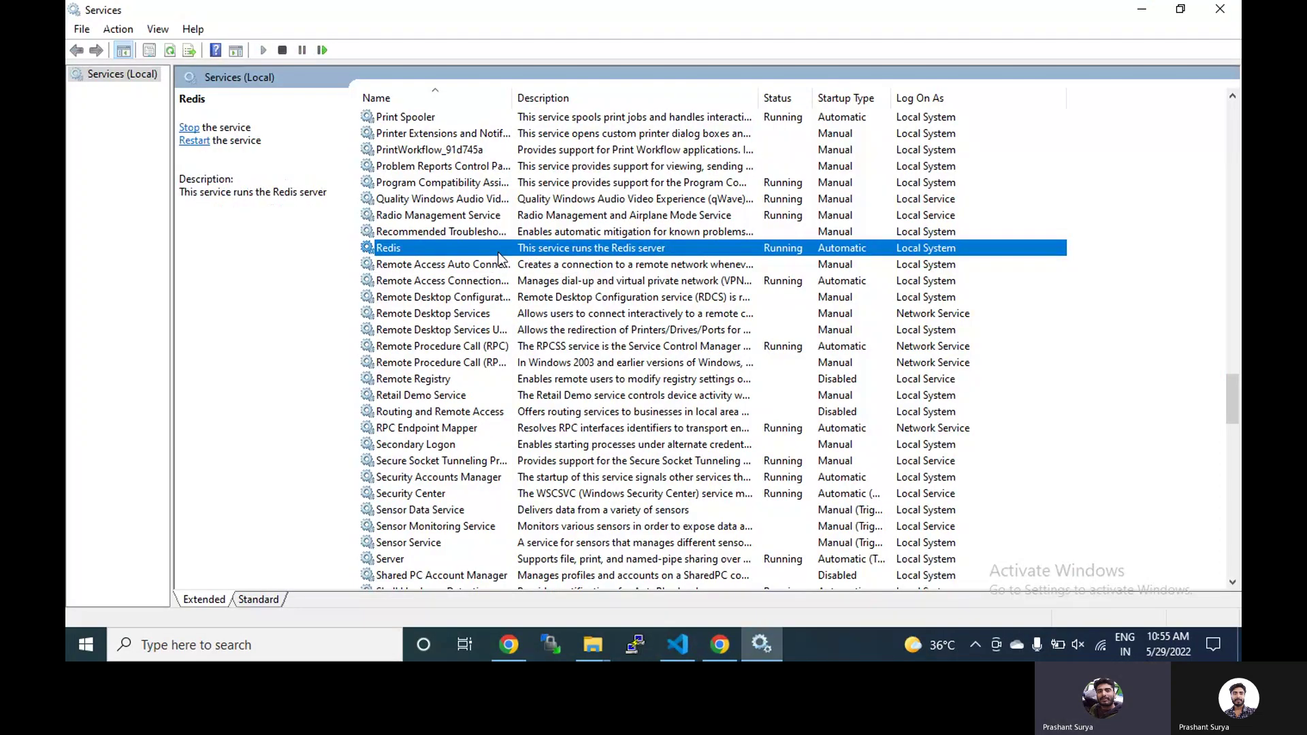